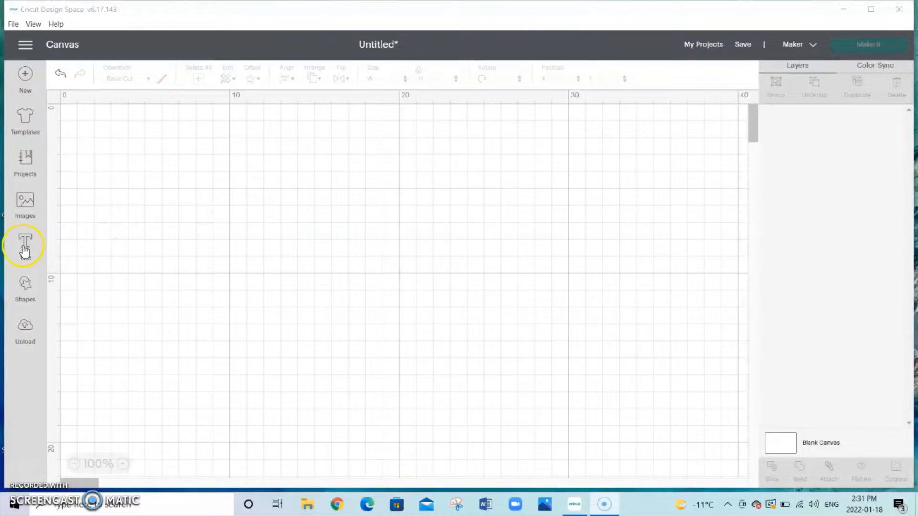
Step: Add a text object reading "hello" to the blank canvas and move it further down the canvas
click(123, 173)
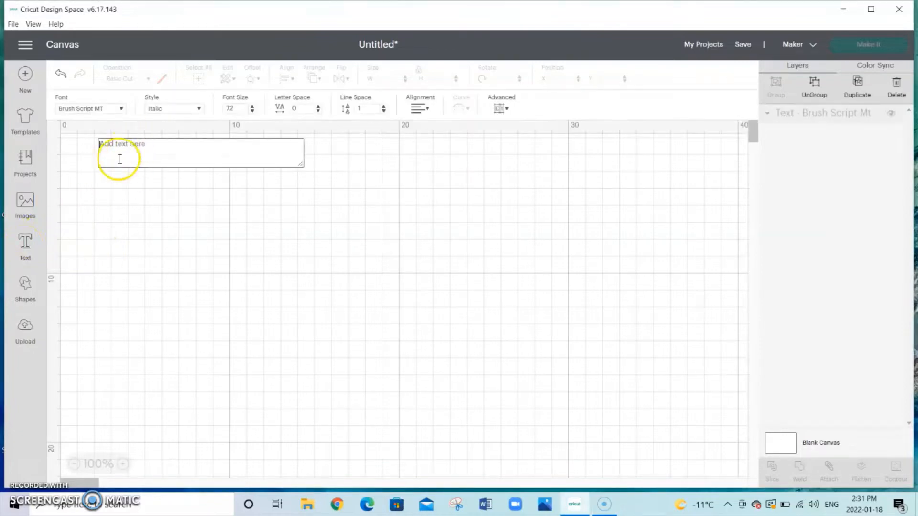
click(117, 155)
text(hello)
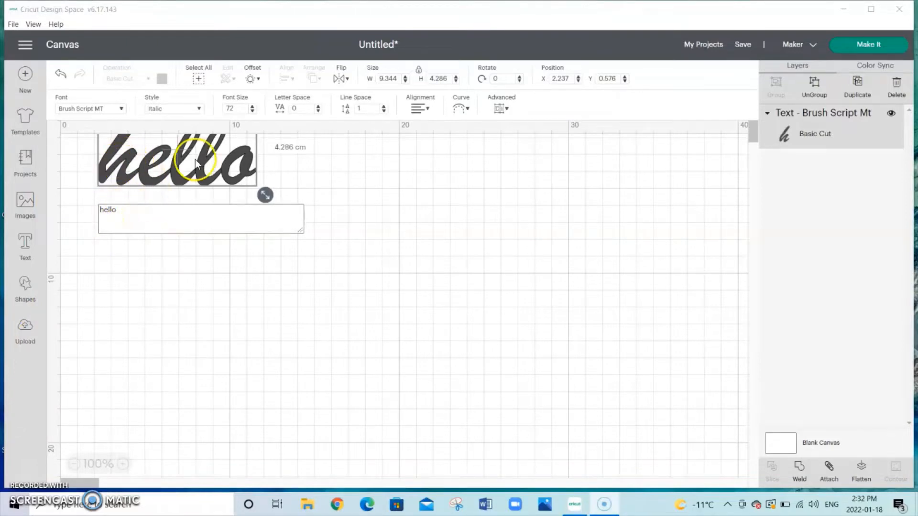
drag(246, 160, 244, 251)
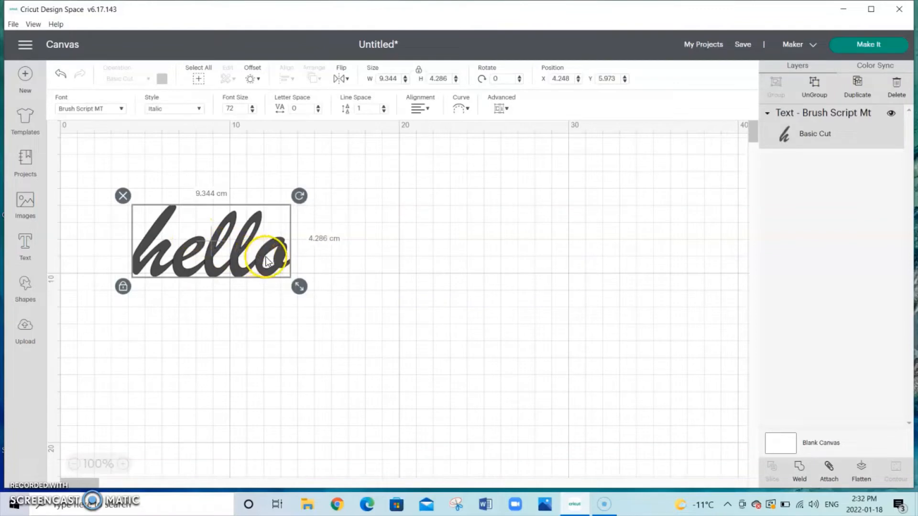
Step: Browse all available fonts, return to the system fonts and set the word's font to Algerian
double_click(260, 258)
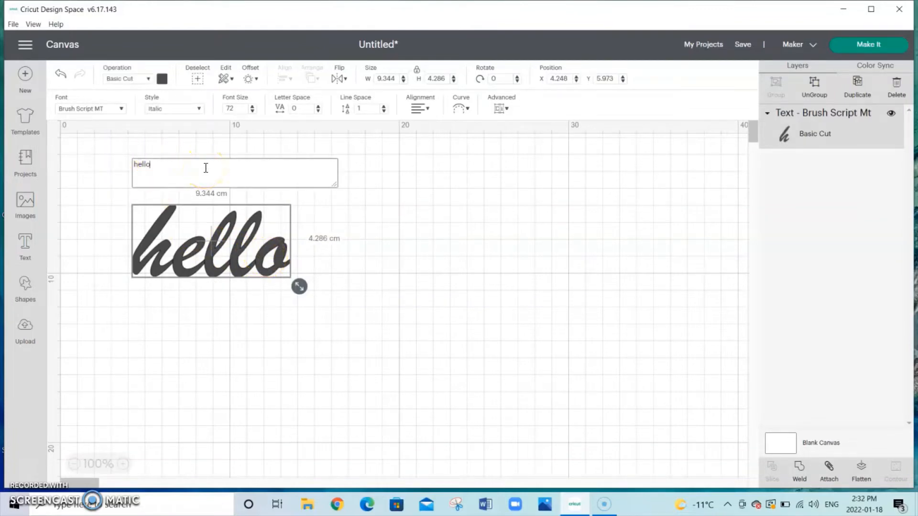
click(115, 110)
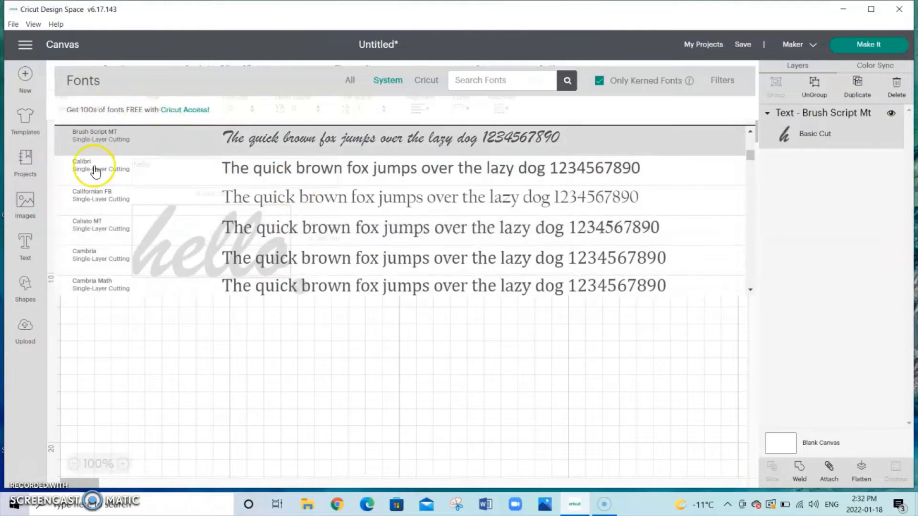
click(350, 81)
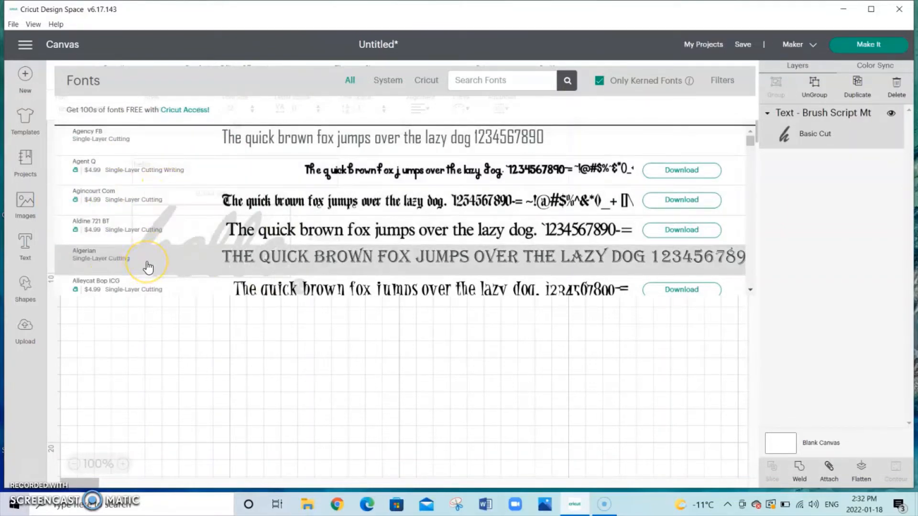
scroll(149, 266, down, 4)
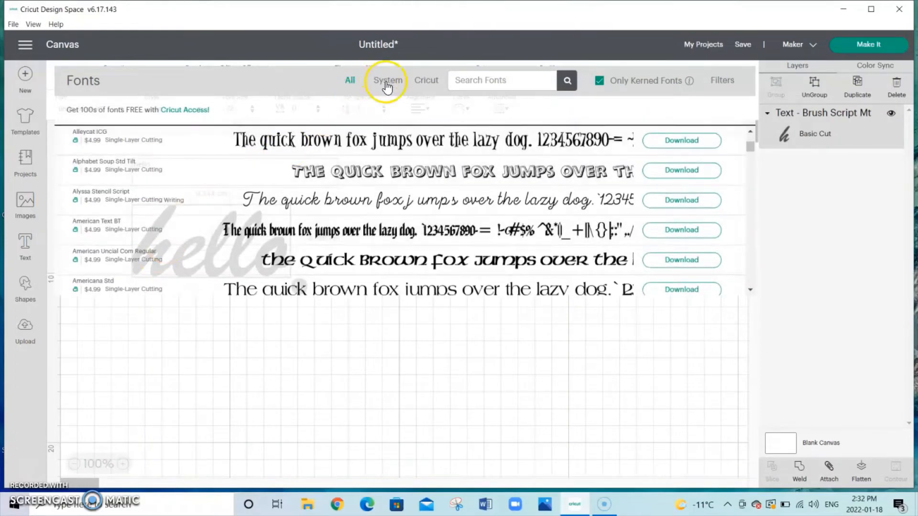
click(388, 86)
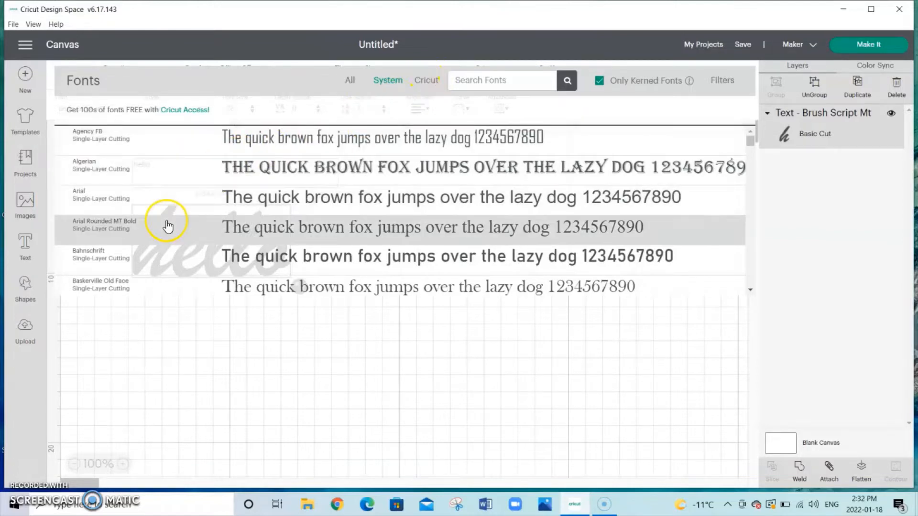
click(247, 170)
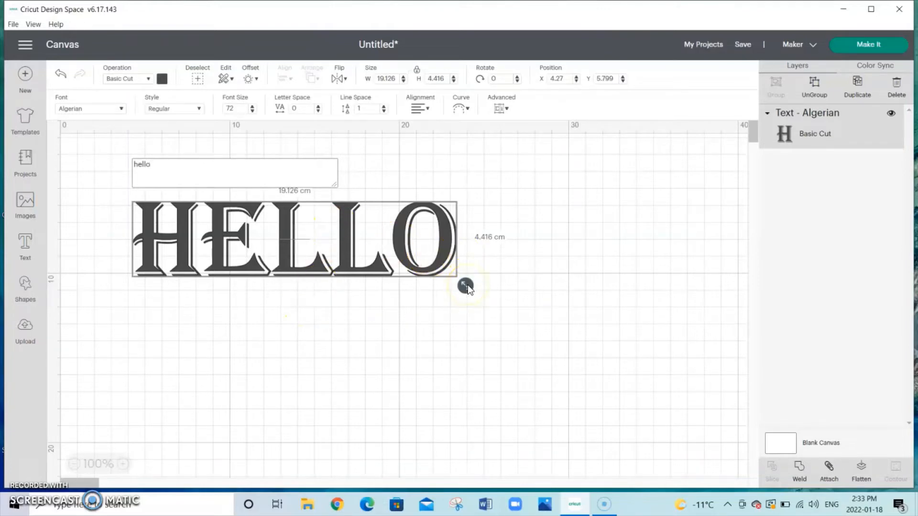
Step: Enlarge the whole word proportionally to about 20.2 cm wide and 4.7 cm high
mouse_move(468, 286)
mouse_down()
mouse_move(501, 298)
mouse_move(459, 288)
mouse_move(486, 297)
mouse_move(463, 289)
mouse_move(475, 290)
mouse_up()
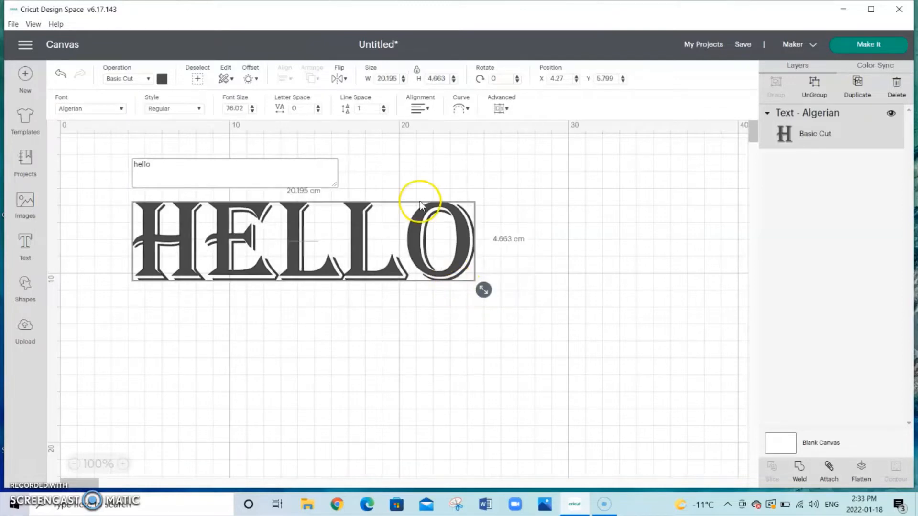
click(396, 77)
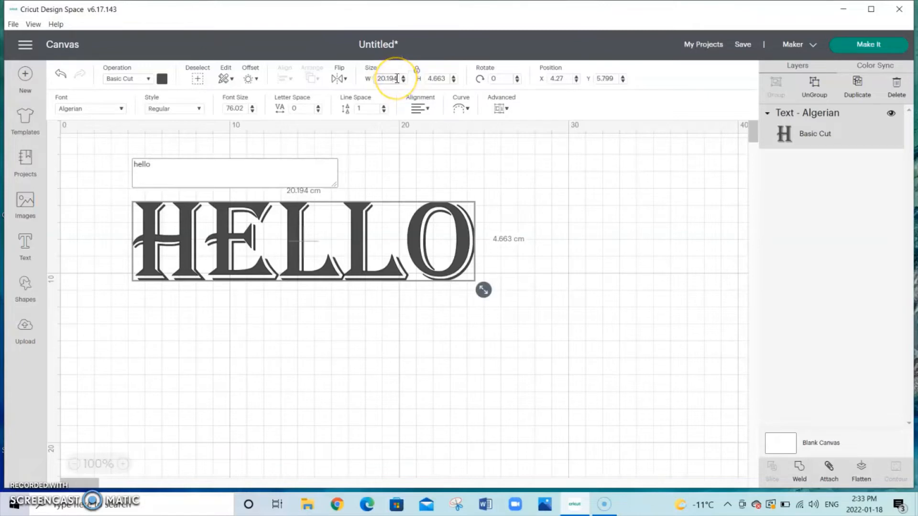
drag(397, 79, 378, 79)
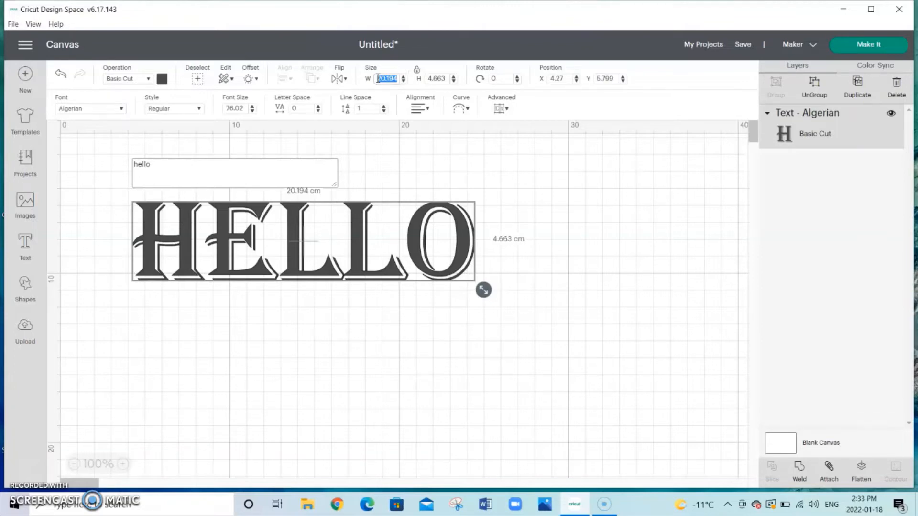
click(36, 484)
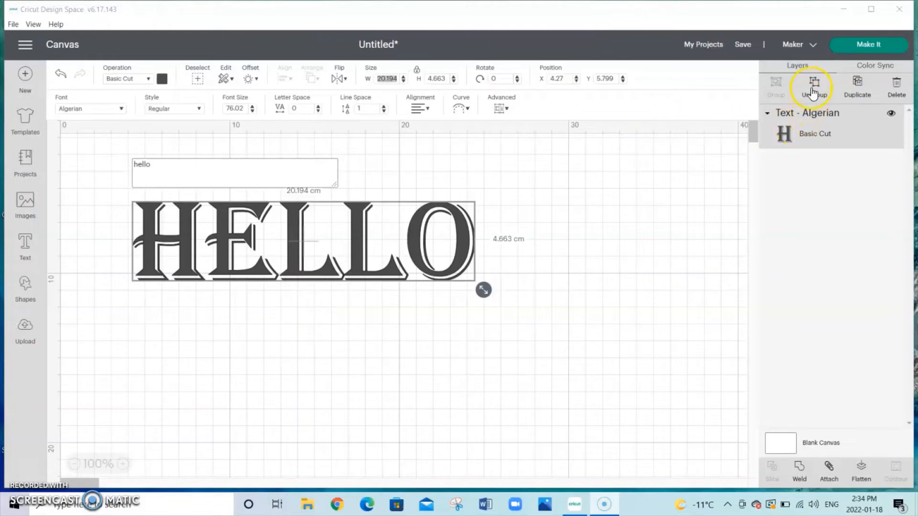
Step: Ungroup the word into separate letters and enlarge the H to about 6.5 cm wide and 6.9 cm high
click(610, 189)
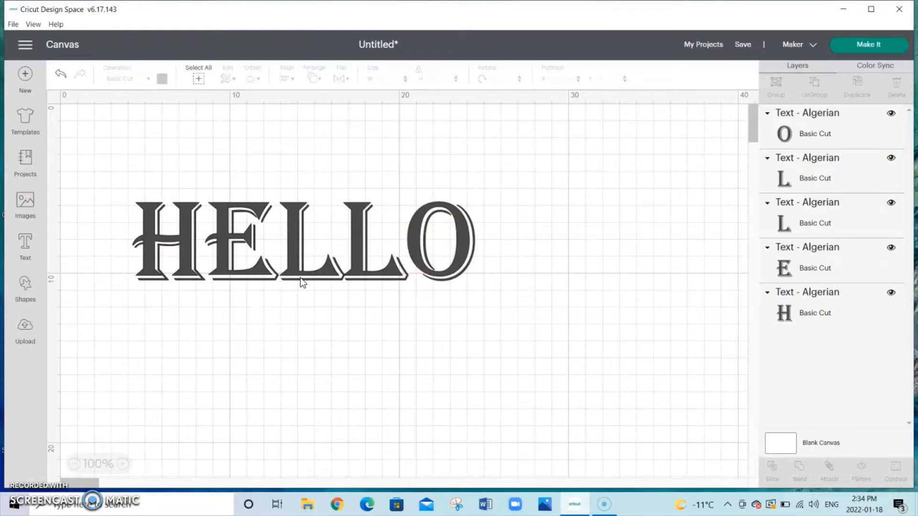
drag(188, 245, 165, 221)
drag(192, 264, 215, 300)
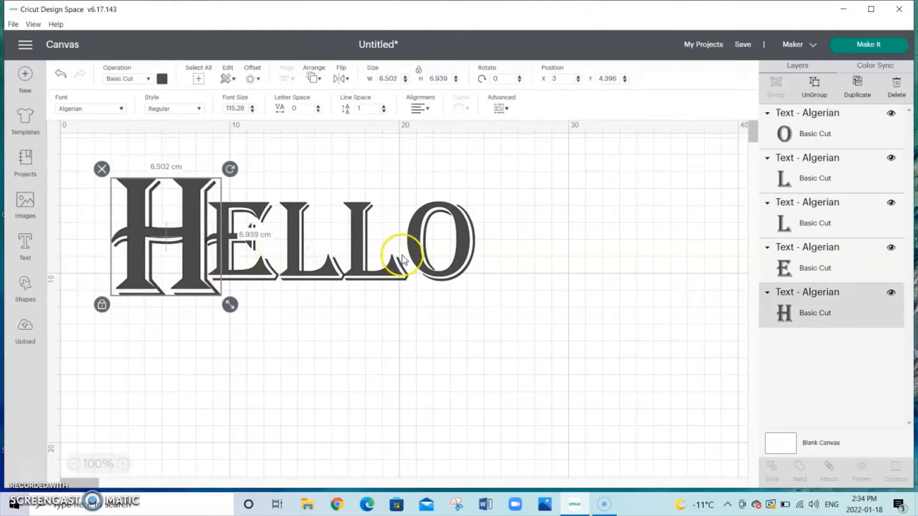
Step: Enlarge the letter O to about 6.4 cm wide and 7.5 cm high and place it against the last L
click(440, 263)
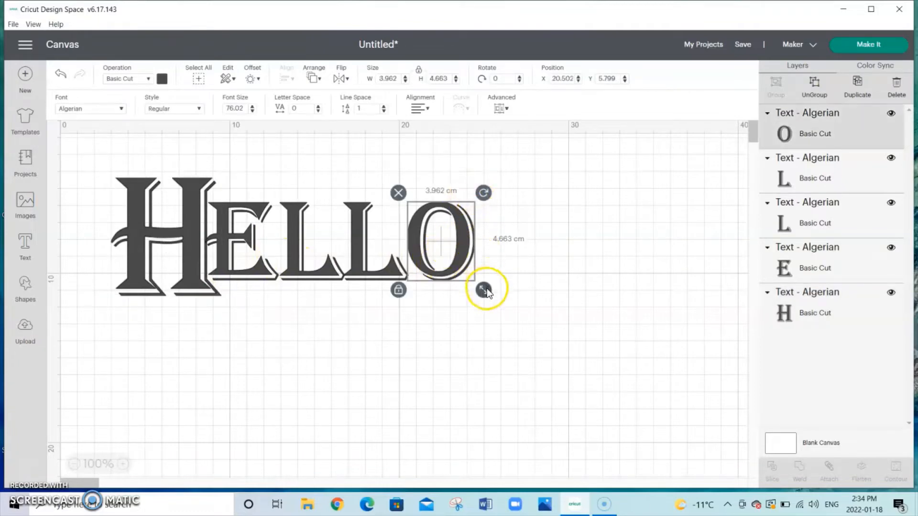
drag(483, 290, 471, 265)
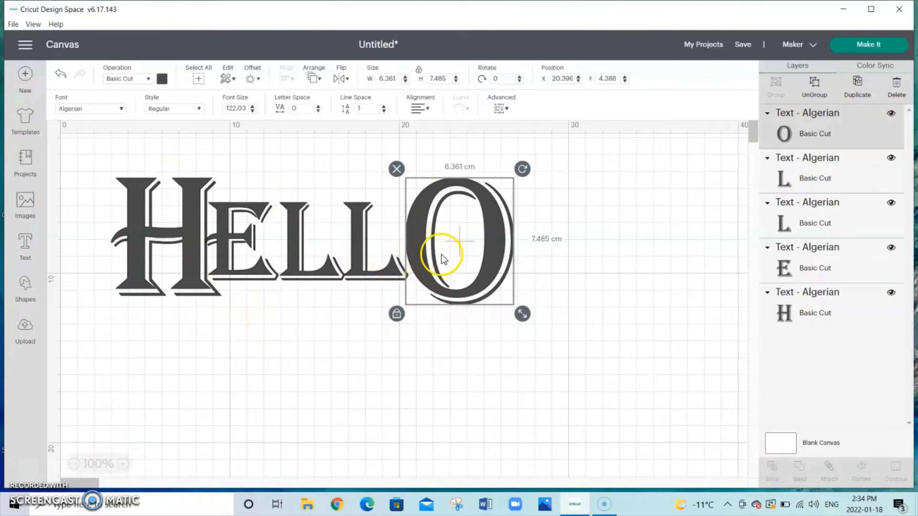
drag(423, 254, 417, 254)
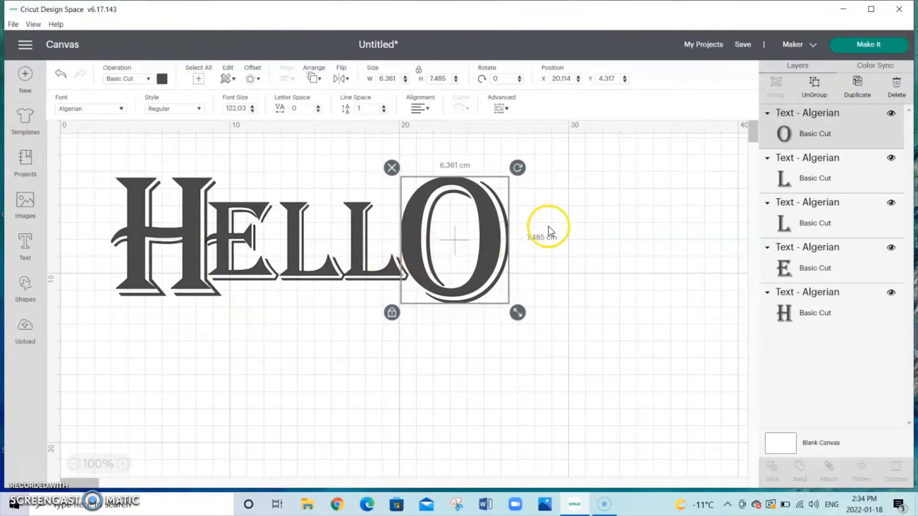
Step: Select all five letter layers and group them into one object
shift+click(819, 172)
shift+click(844, 209)
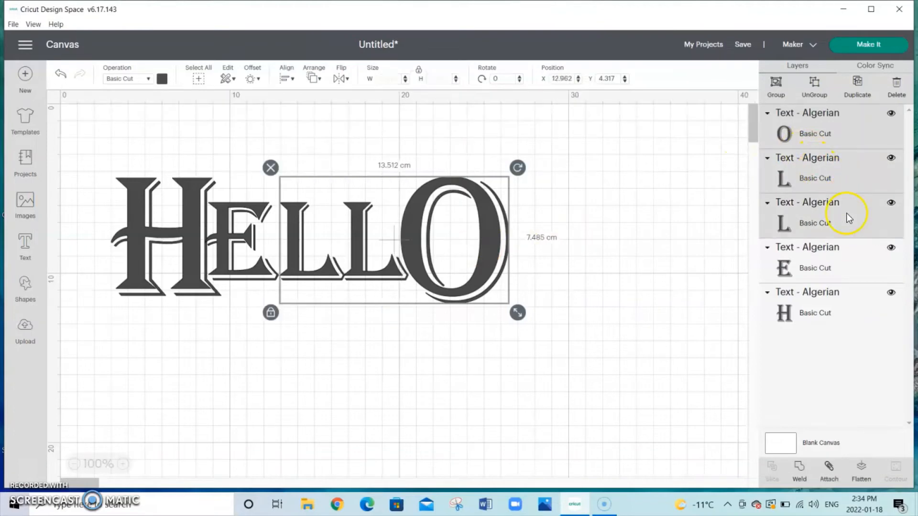
shift+click(837, 264)
shift+click(829, 317)
click(815, 88)
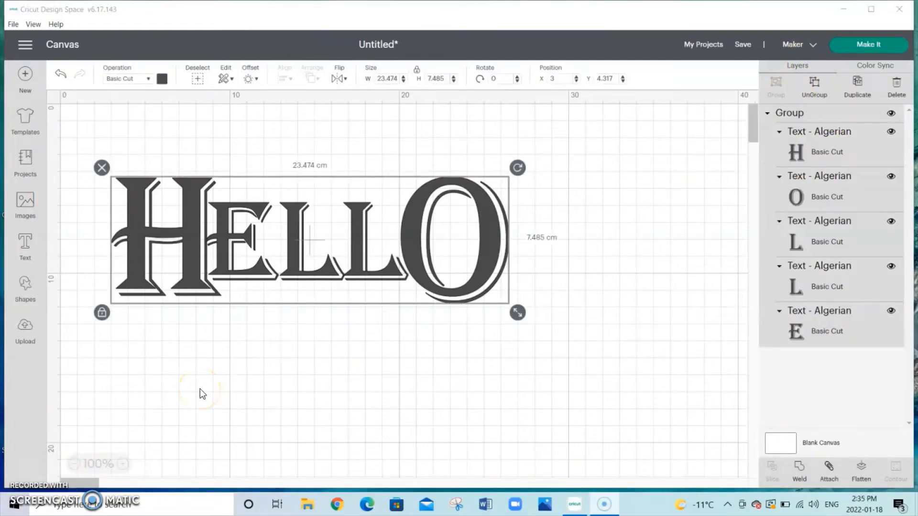
Step: Flip the grouped word horizontally, then vertically, and horizontally once more
click(324, 253)
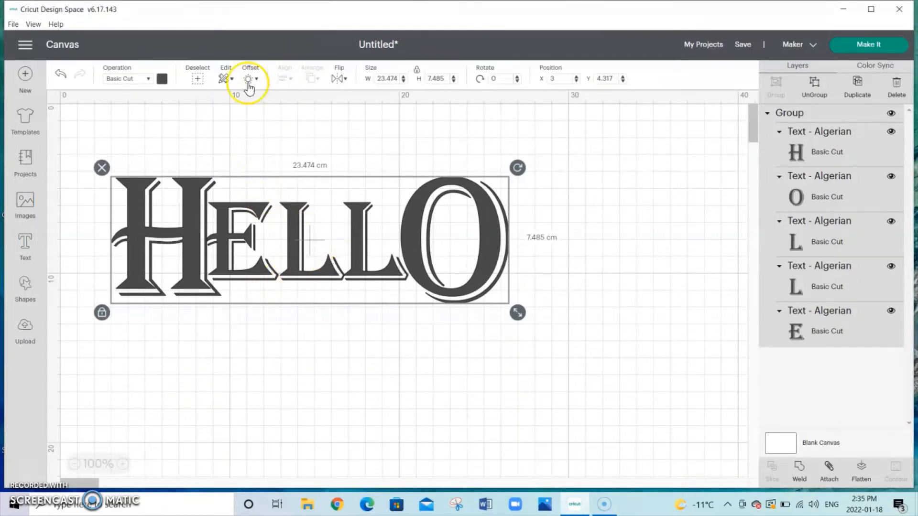
click(343, 79)
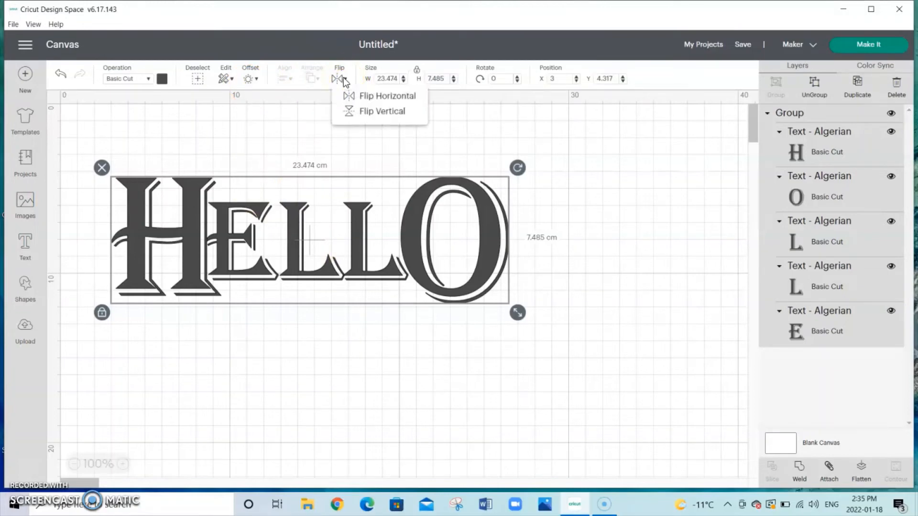
click(381, 95)
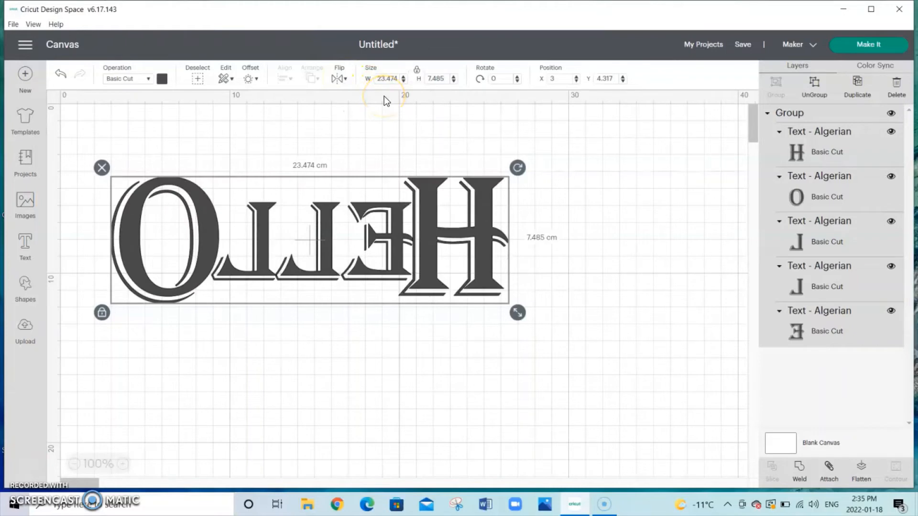
click(339, 79)
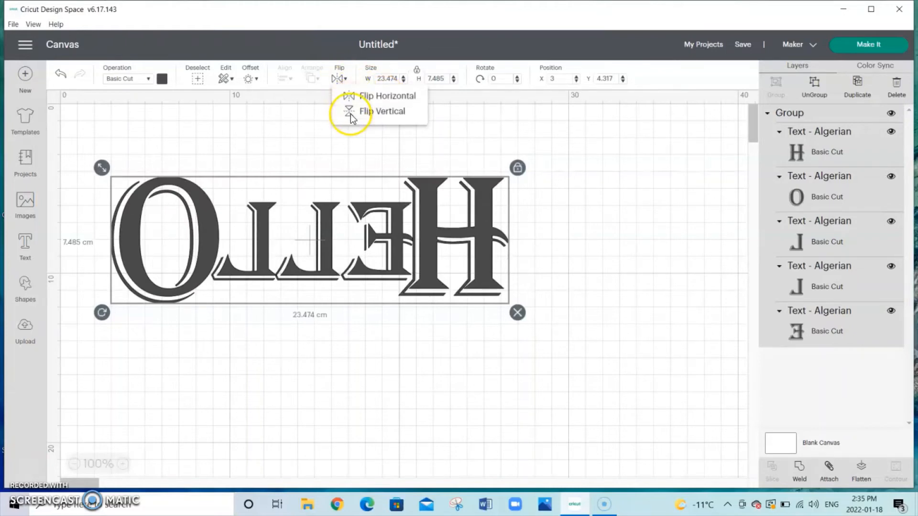
click(352, 115)
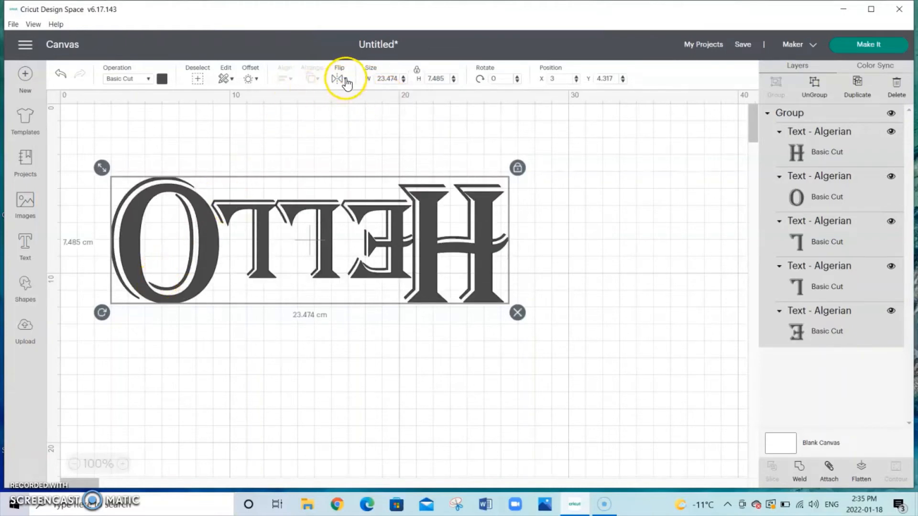
click(345, 80)
click(357, 92)
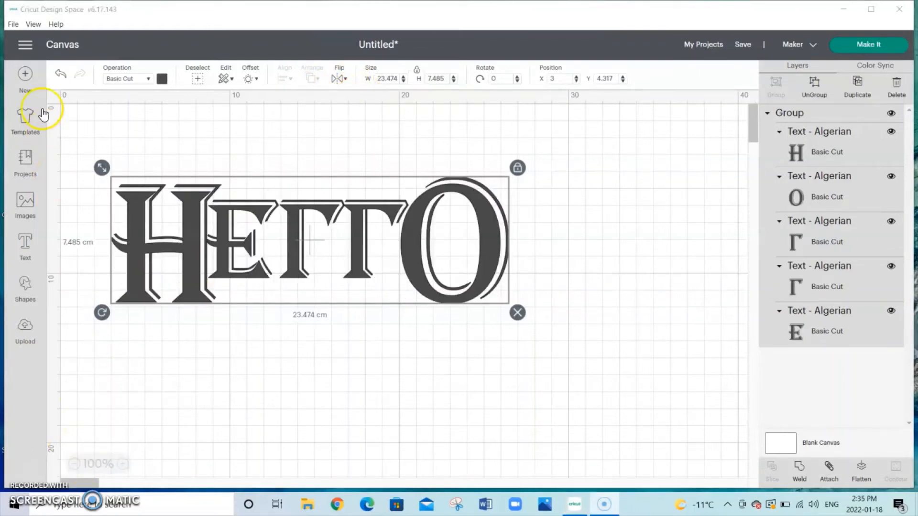
Step: Undo the flips, the grouping and the letter edits back to the single, ungrouped-free text object
click(61, 74)
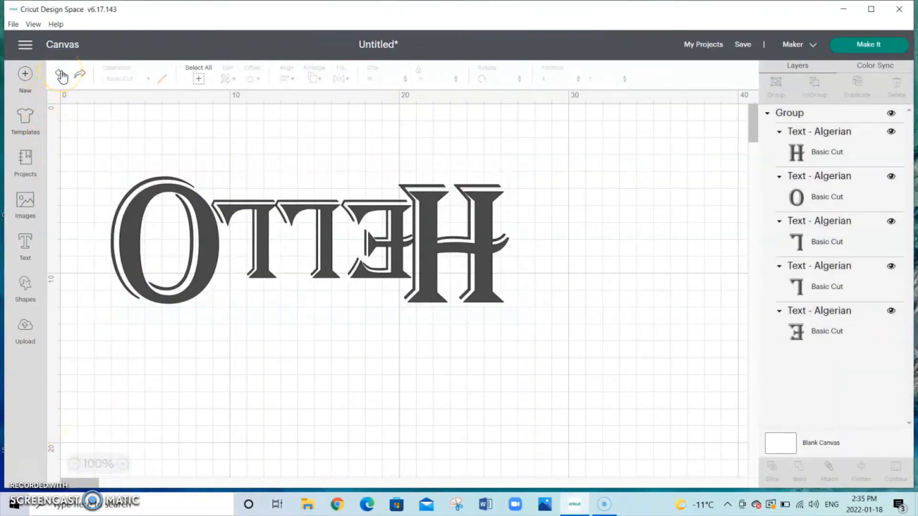
click(60, 77)
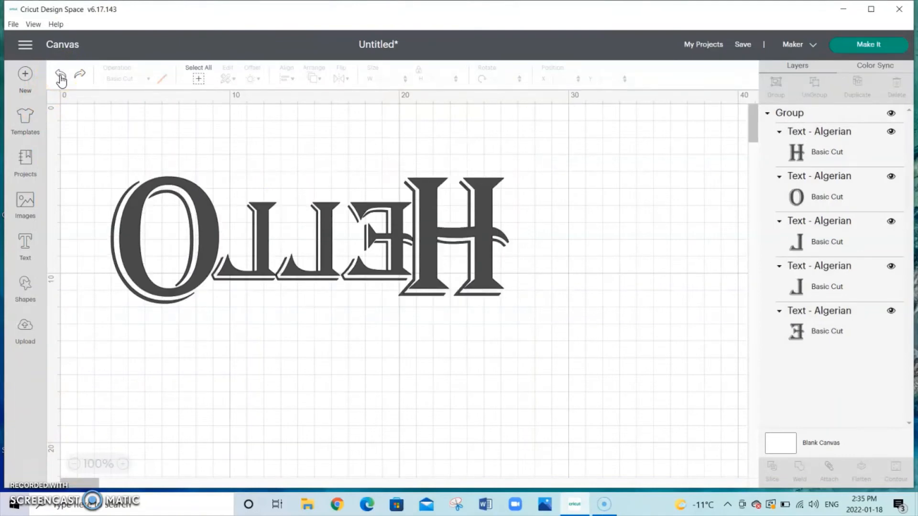
click(60, 76)
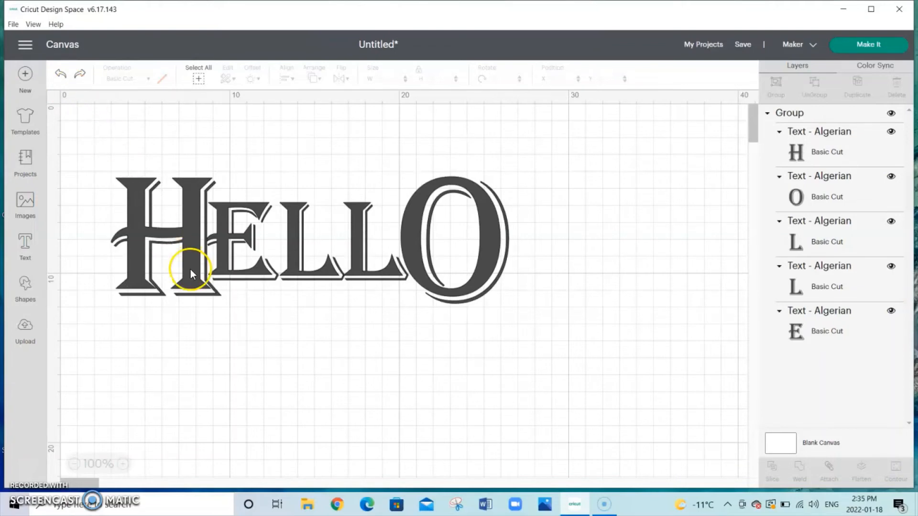
key(ctrl+z)
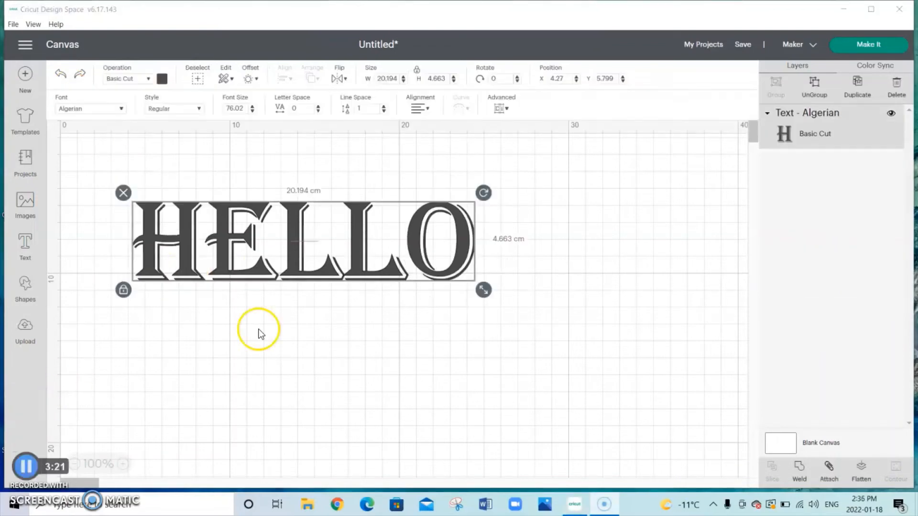
Step: Change the word's font to Arial and curve it into an upward arch with a diameter of 31.062
double_click(267, 262)
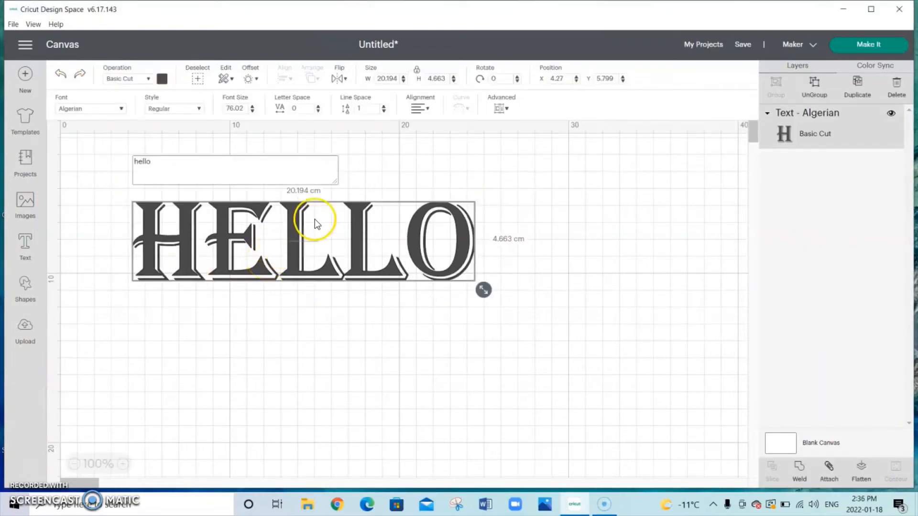
click(441, 261)
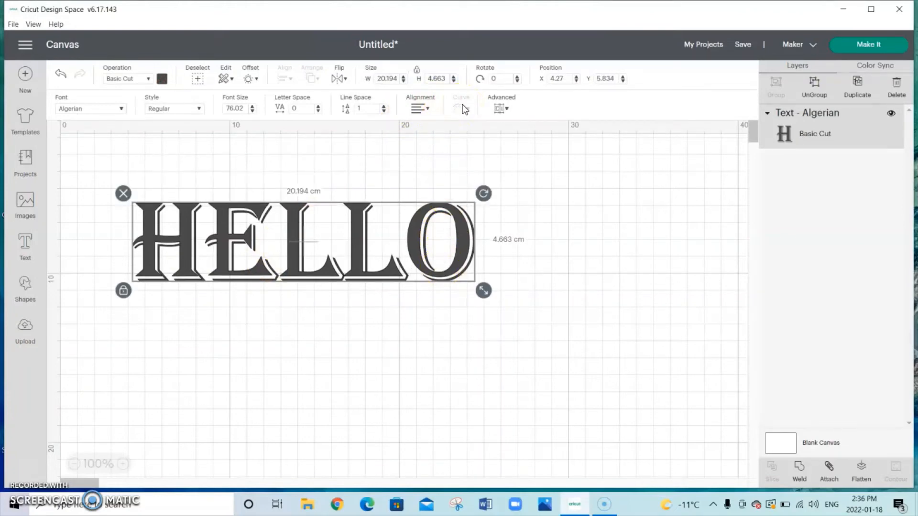
click(122, 110)
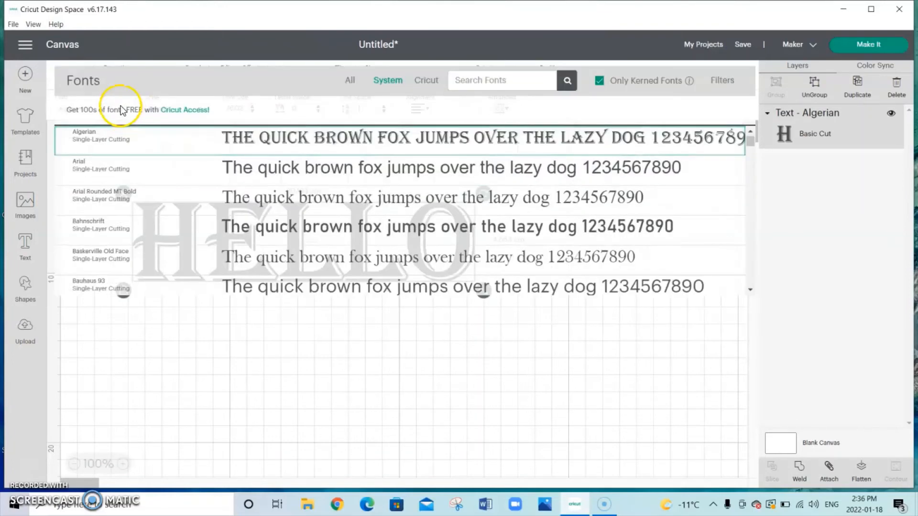
click(170, 173)
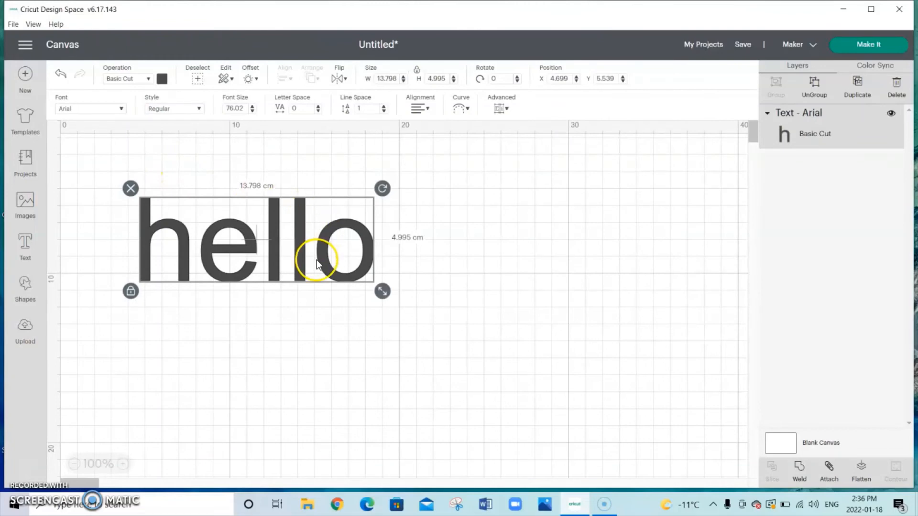
click(460, 109)
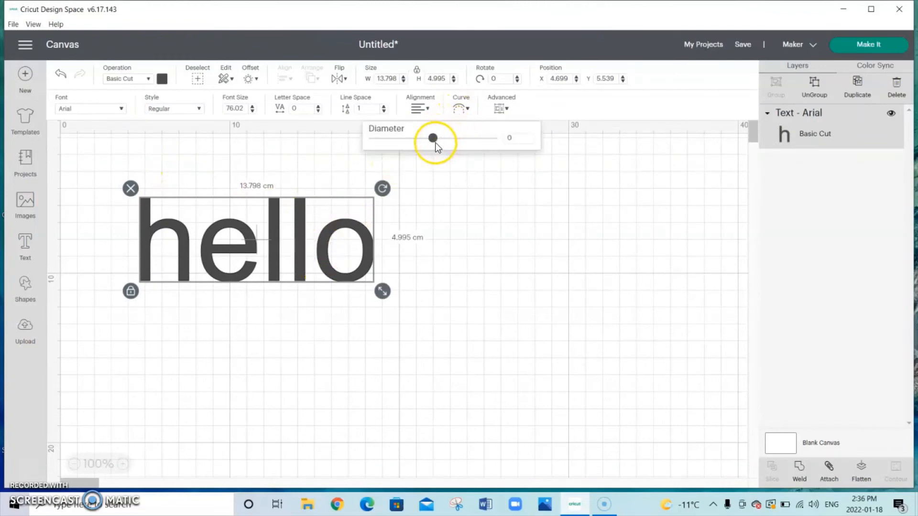
drag(436, 147, 467, 156)
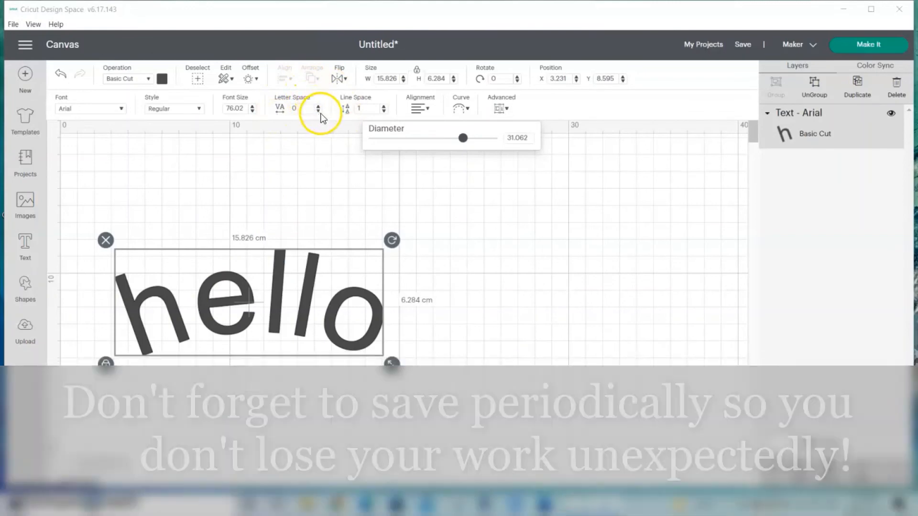
Step: Tighten the curved word's letter spacing to -1.1
click(318, 111)
click(319, 111)
click(318, 111)
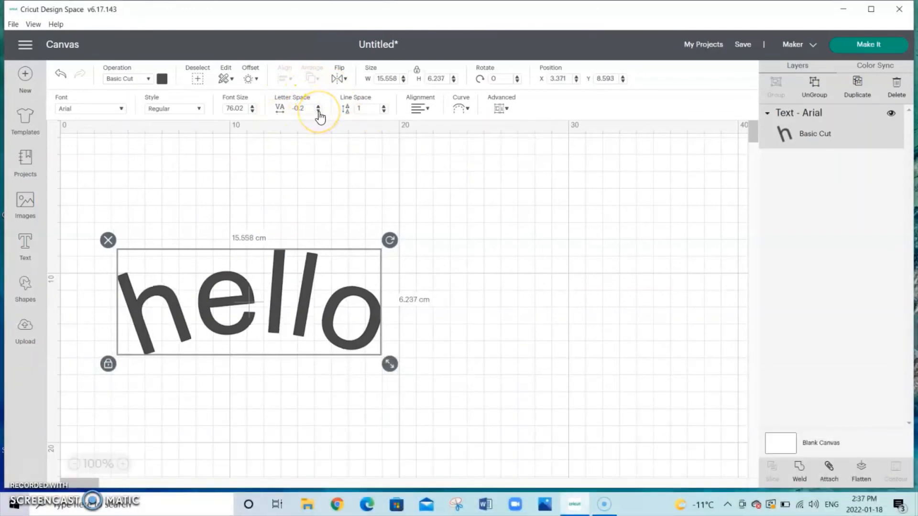
click(318, 111)
click(318, 111)
click(319, 111)
click(319, 111)
click(318, 111)
click(319, 111)
click(318, 111)
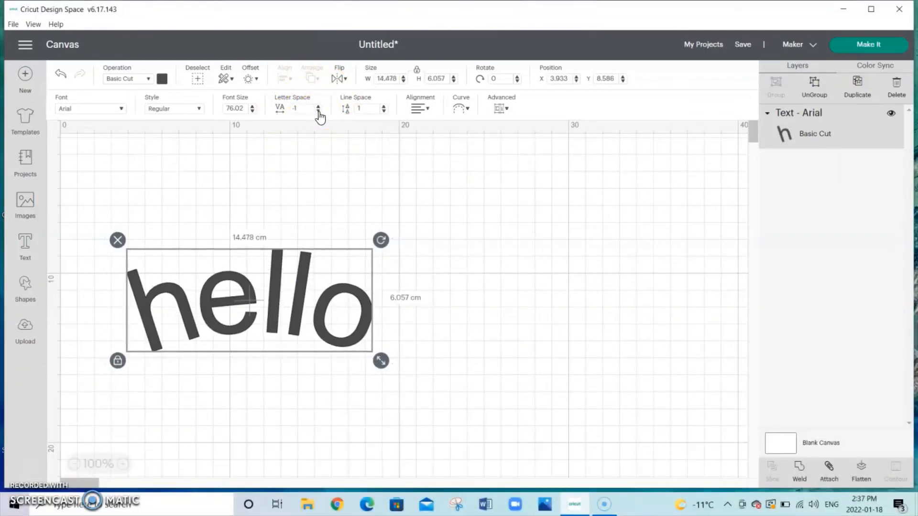
click(319, 110)
click(319, 110)
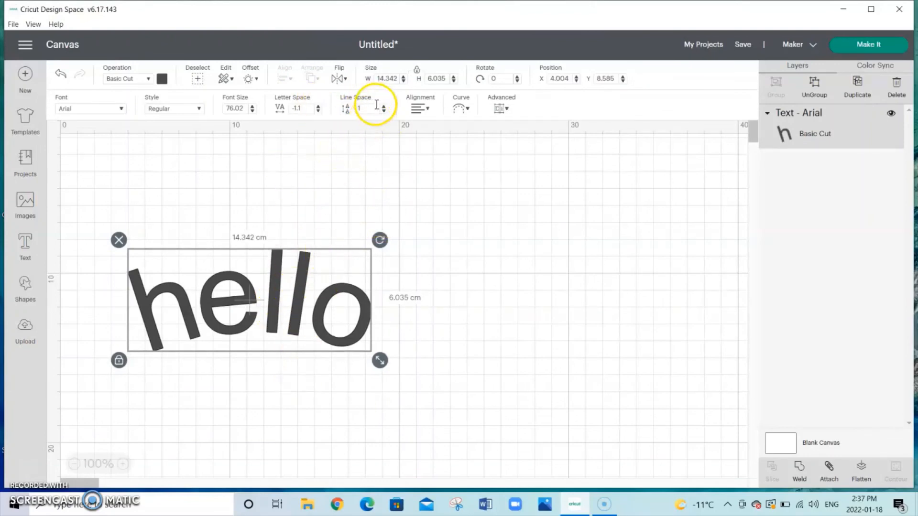
click(362, 109)
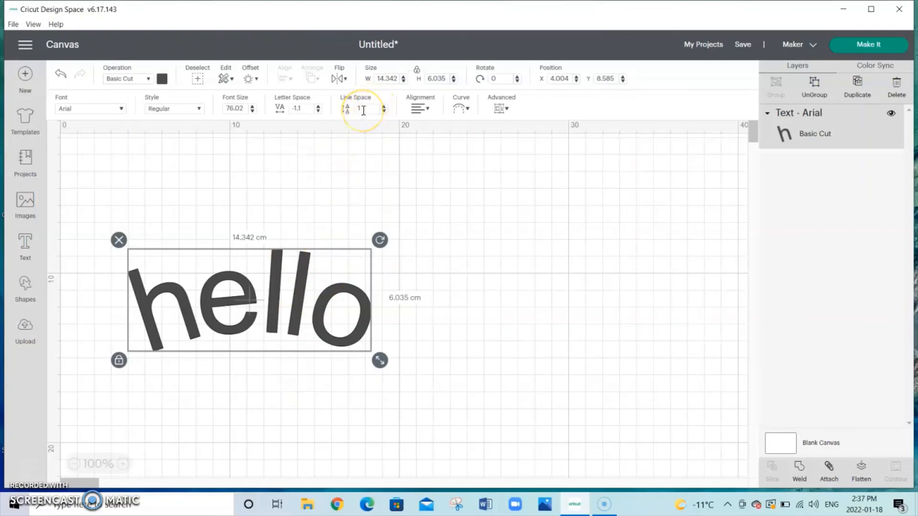